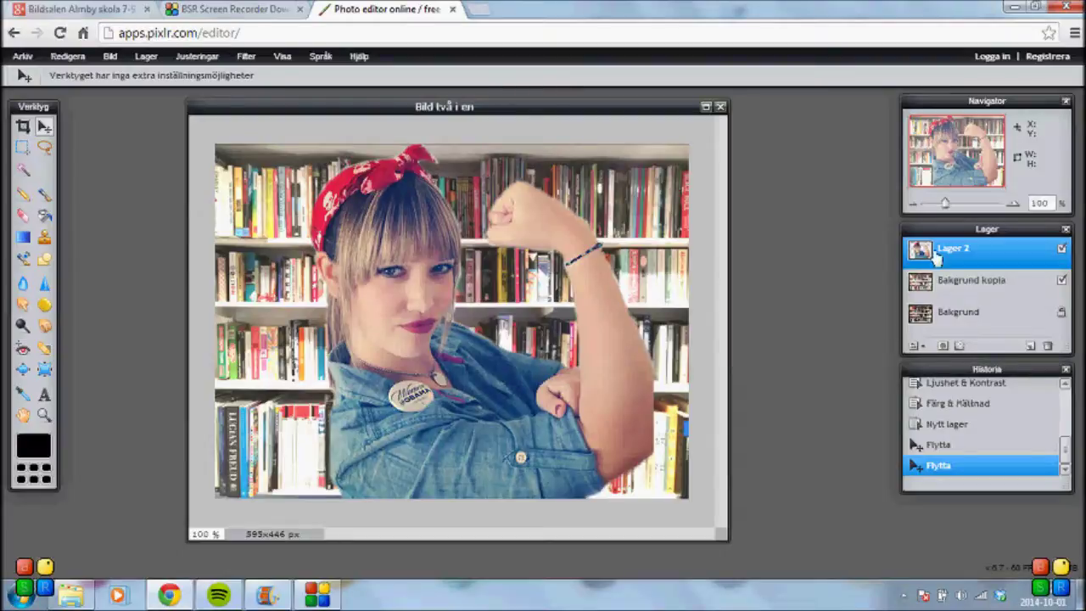
# Add a new empty layer above the woman's cut-out layer, Lager 2
pyautogui.click(1032, 346)
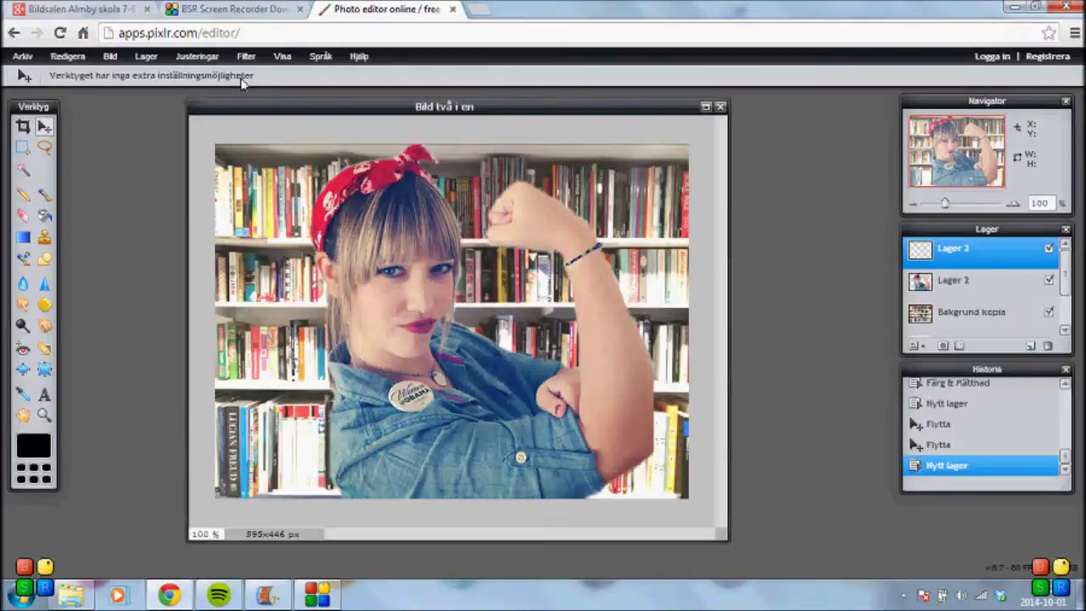
pyautogui.click(143, 56)
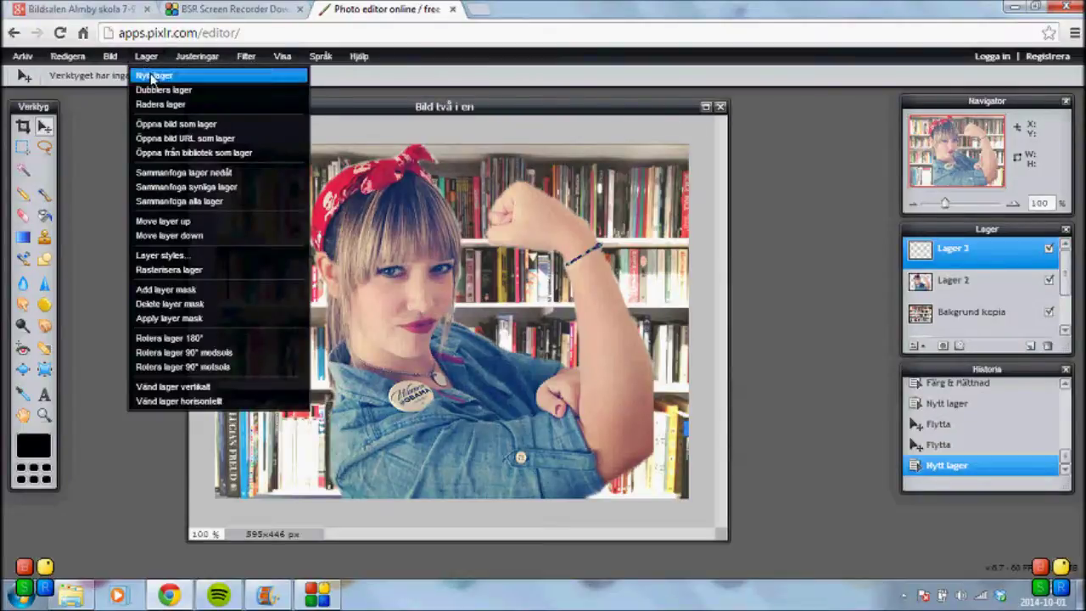
pyautogui.click(151, 58)
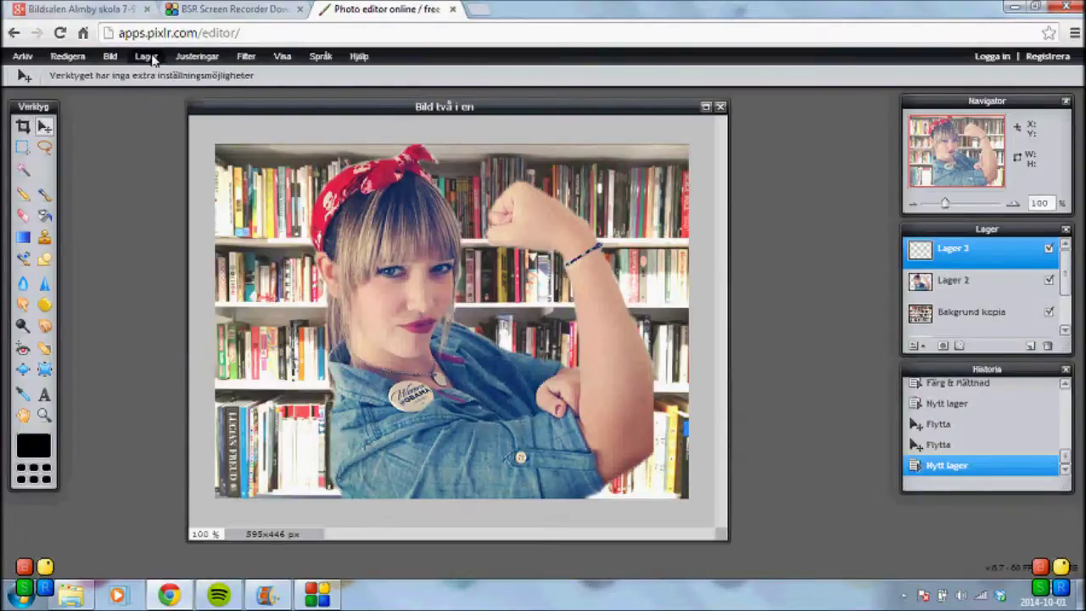
# Add the text "WE CAN DO IT!" across the lower part of the woman's denim shirt
pyautogui.click(44, 395)
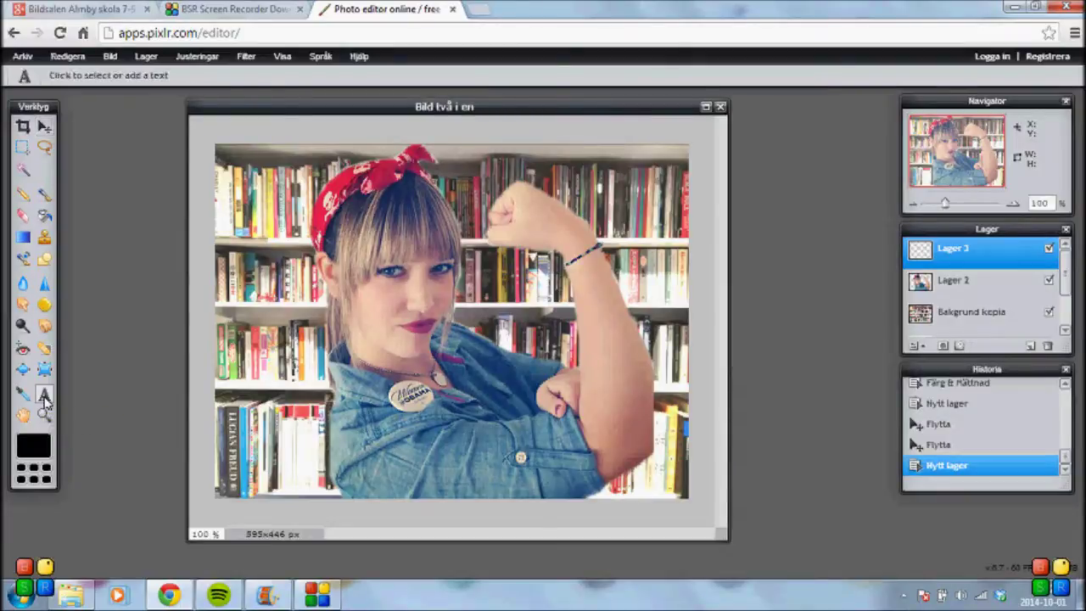
pyautogui.click(331, 441)
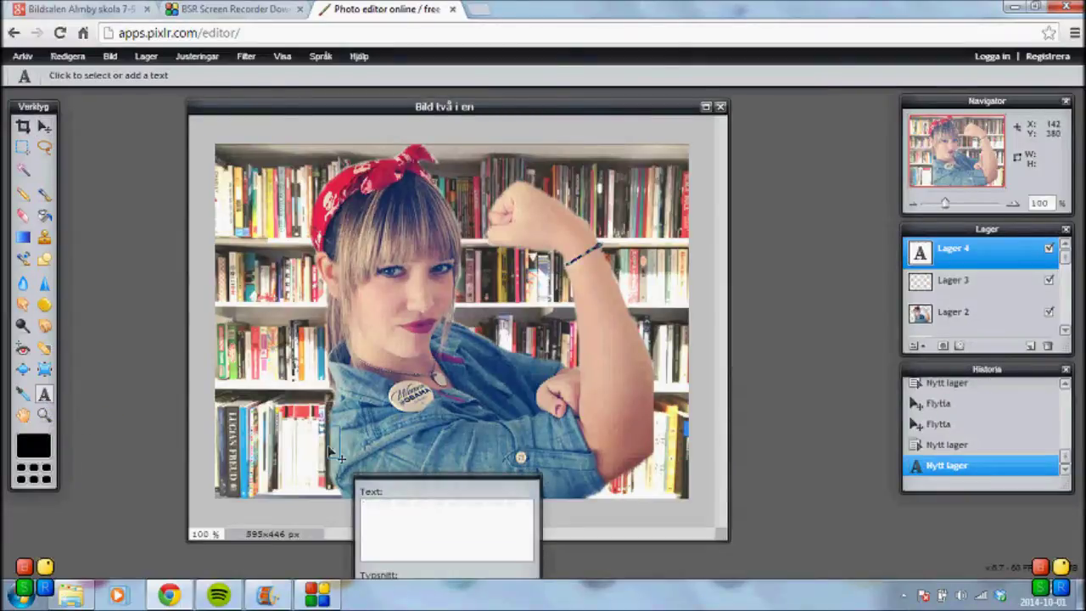
pyautogui.moveTo(471, 486); pyautogui.dragTo(759, 343)
pyautogui.click(717, 379)
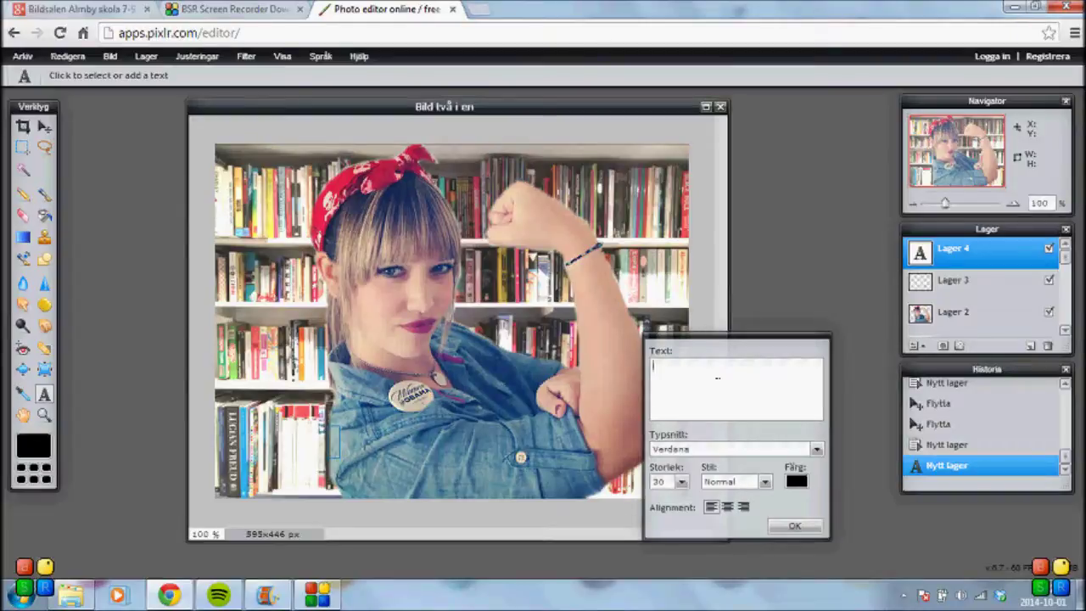
pyautogui.write('WA')
pyautogui.press('BackSpace')
pyautogui.write('W')
pyautogui.press('BackSpace')
pyautogui.write('E ')
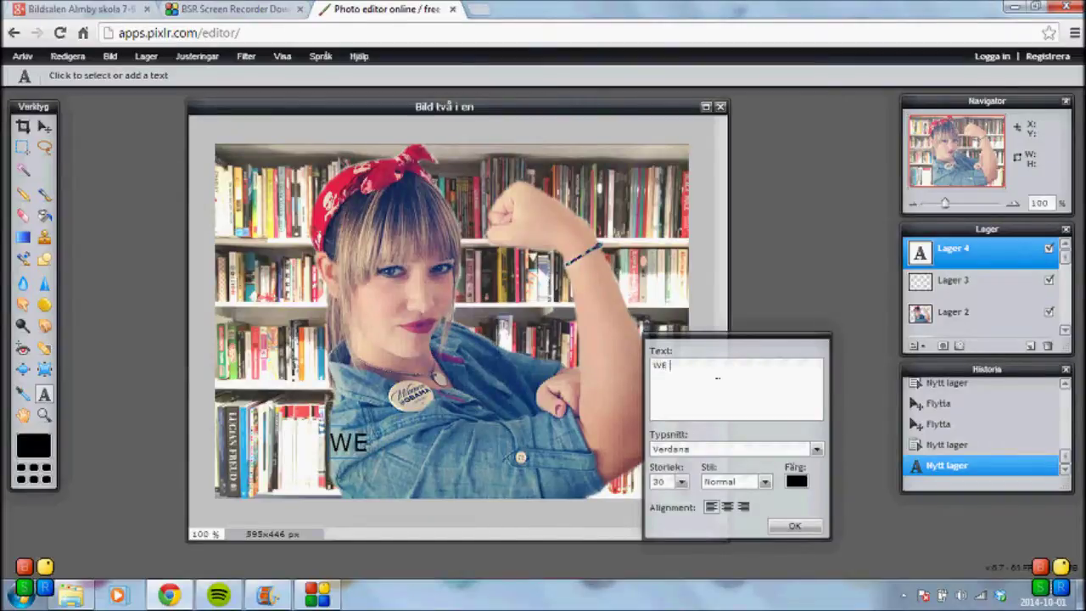
pyautogui.write('CAN DO')
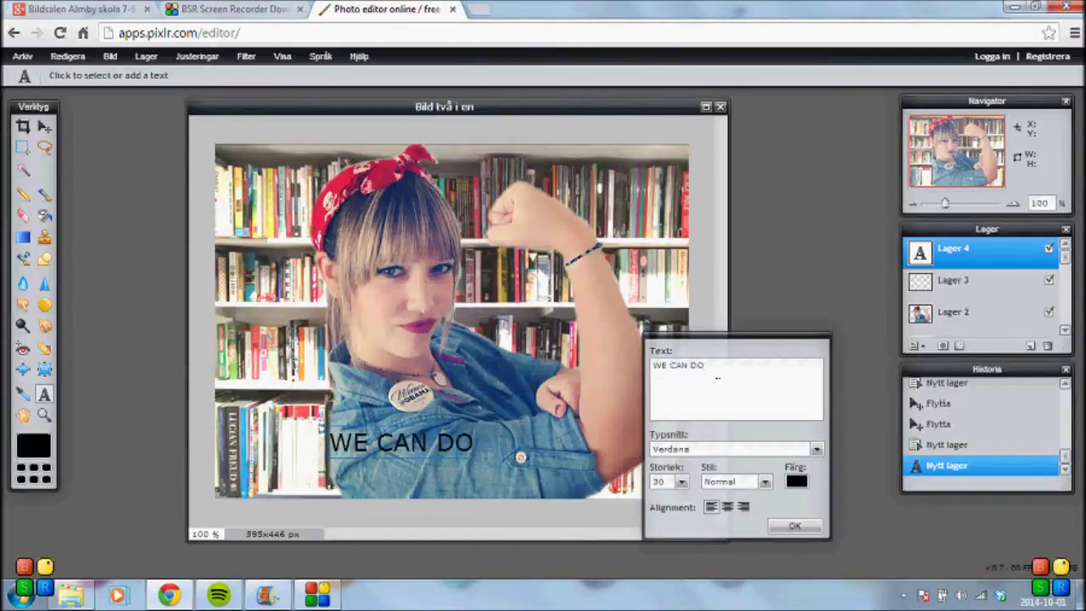
pyautogui.write(' IT!')
# Format the text as Angsana New, size 69, style Fet, and move it slightly up over the shirt
pyautogui.moveTo(773, 345); pyautogui.dragTo(803, 304)
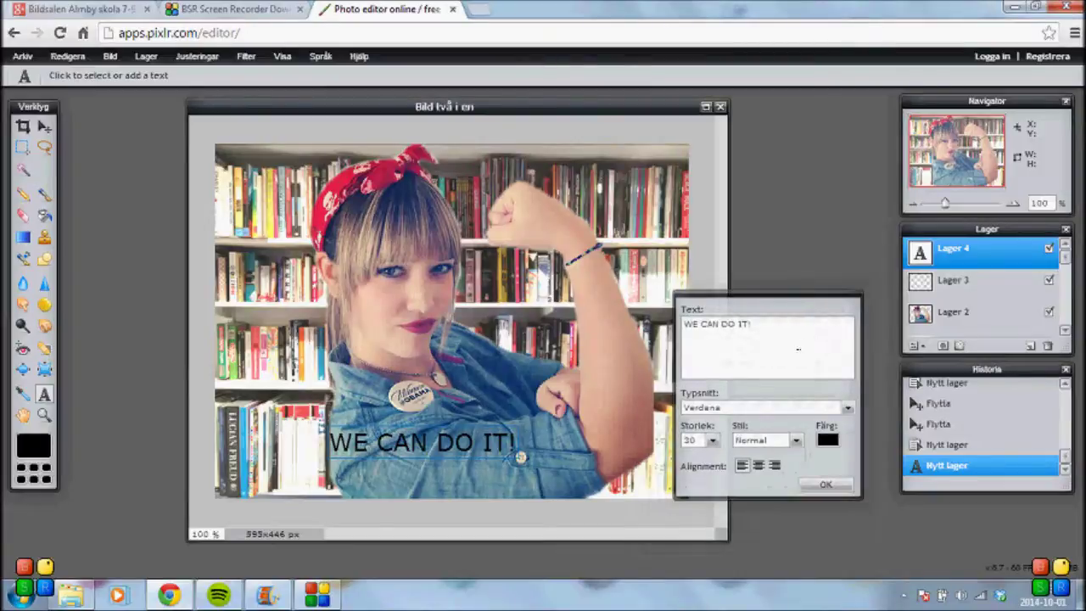
pyautogui.click(847, 408)
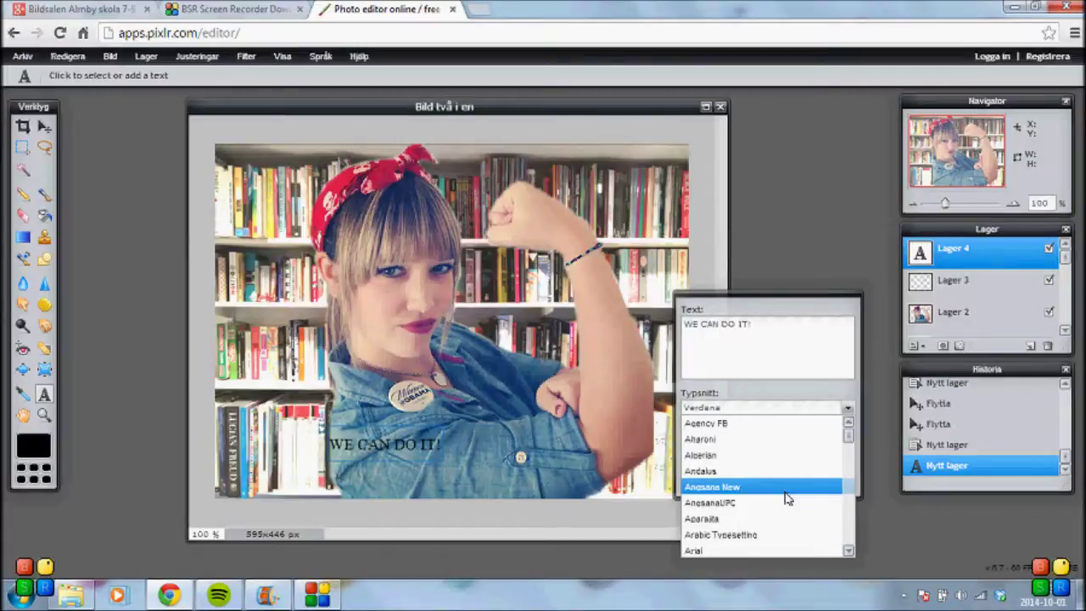
pyautogui.click(787, 499)
pyautogui.click(713, 441)
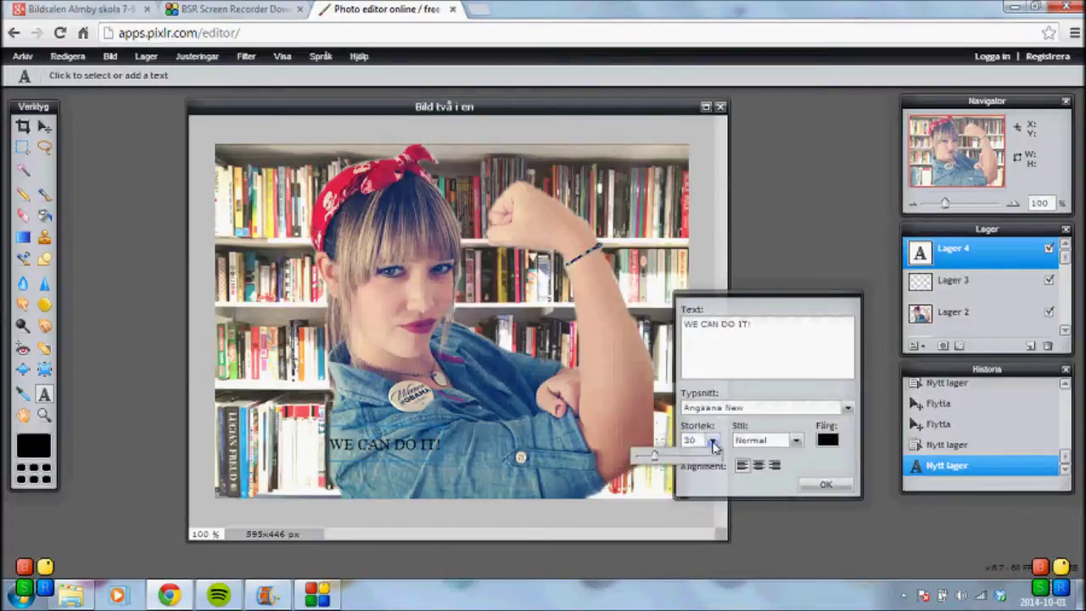
pyautogui.moveTo(656, 458); pyautogui.dragTo(678, 459)
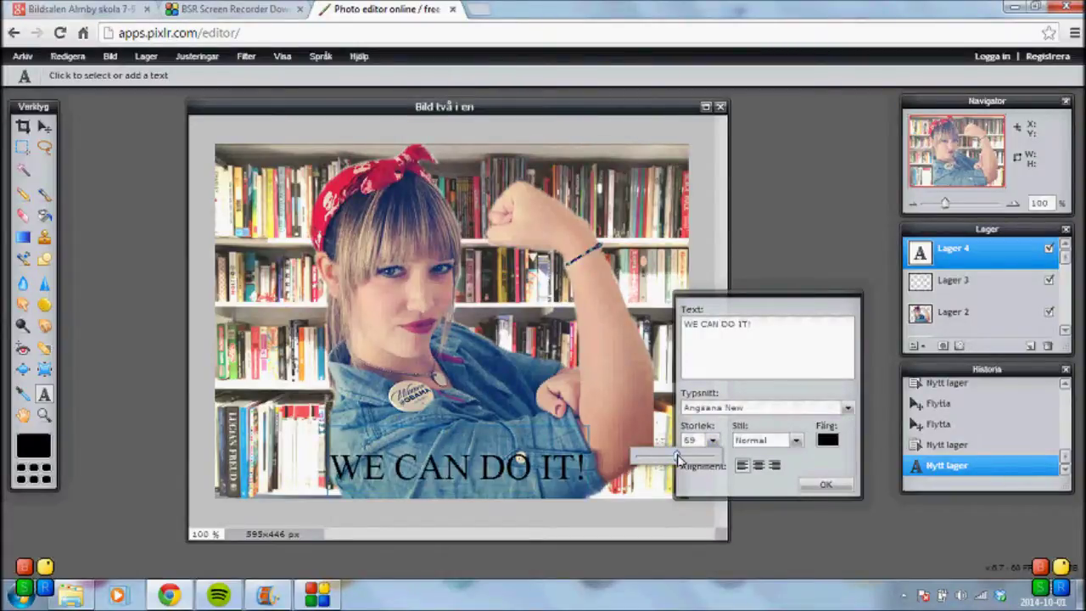
pyautogui.moveTo(512, 449); pyautogui.dragTo(498, 422)
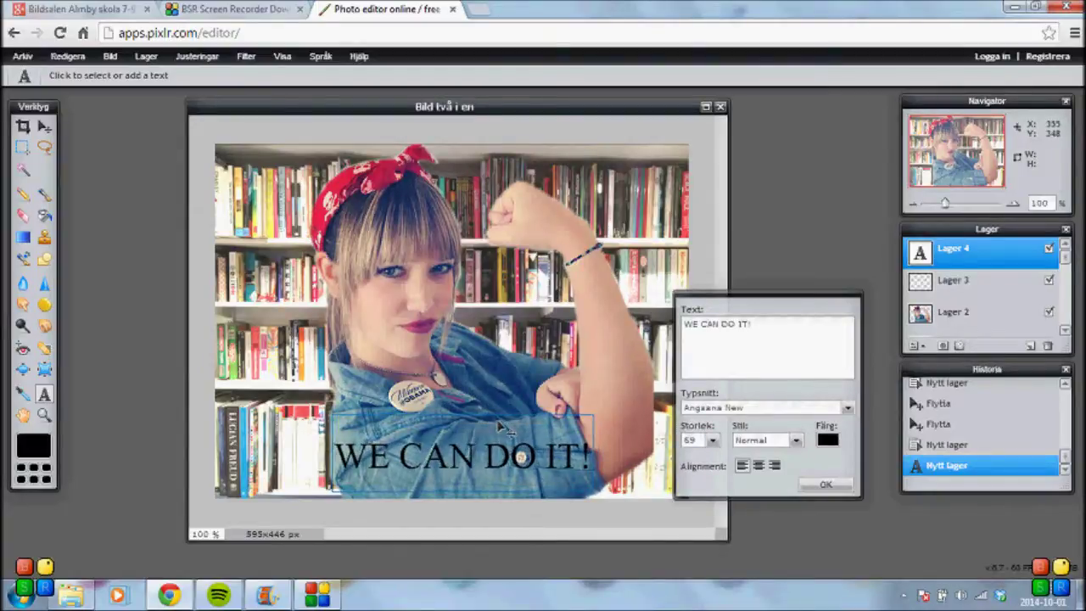
pyautogui.click(797, 447)
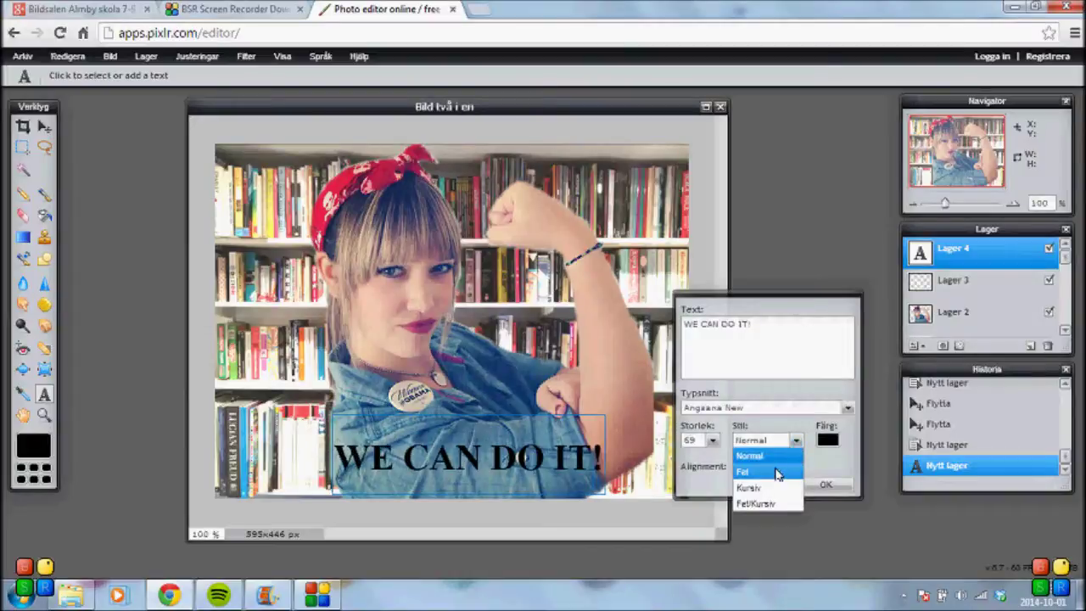
pyautogui.click(778, 474)
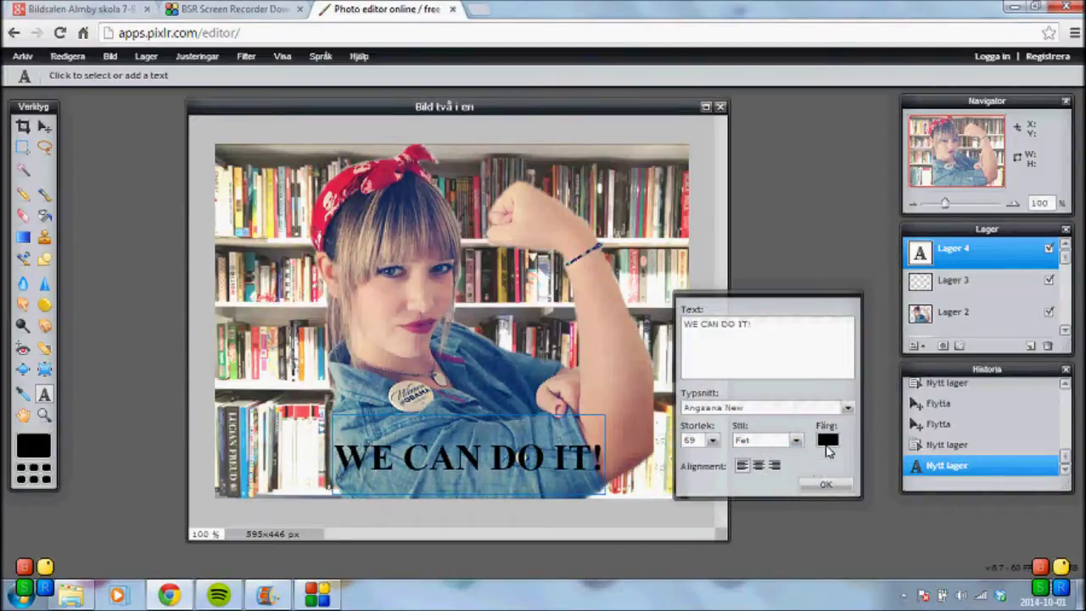
pyautogui.click(827, 441)
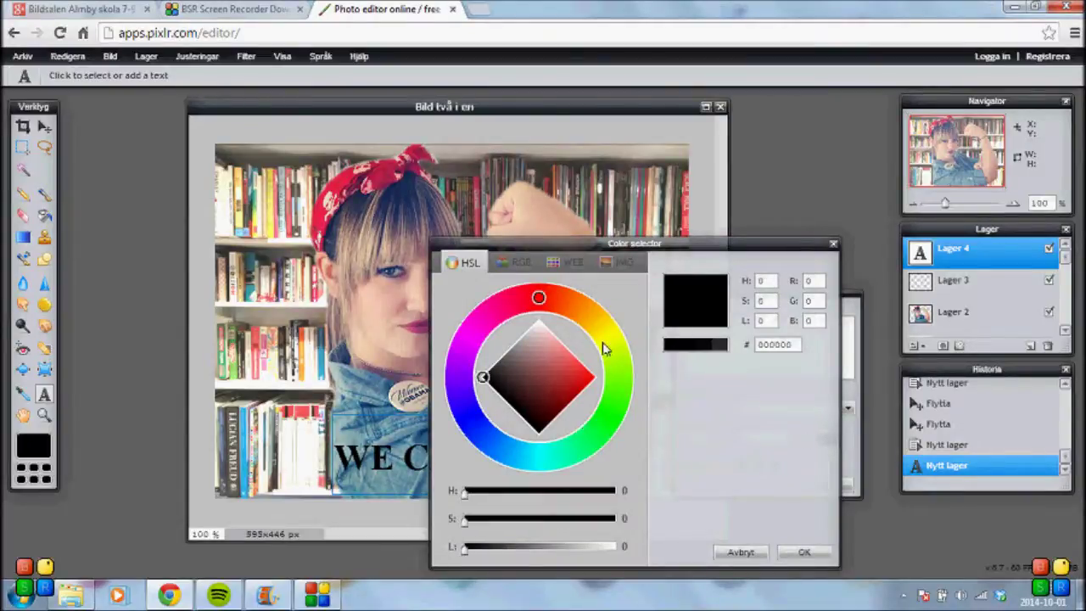
pyautogui.click(740, 552)
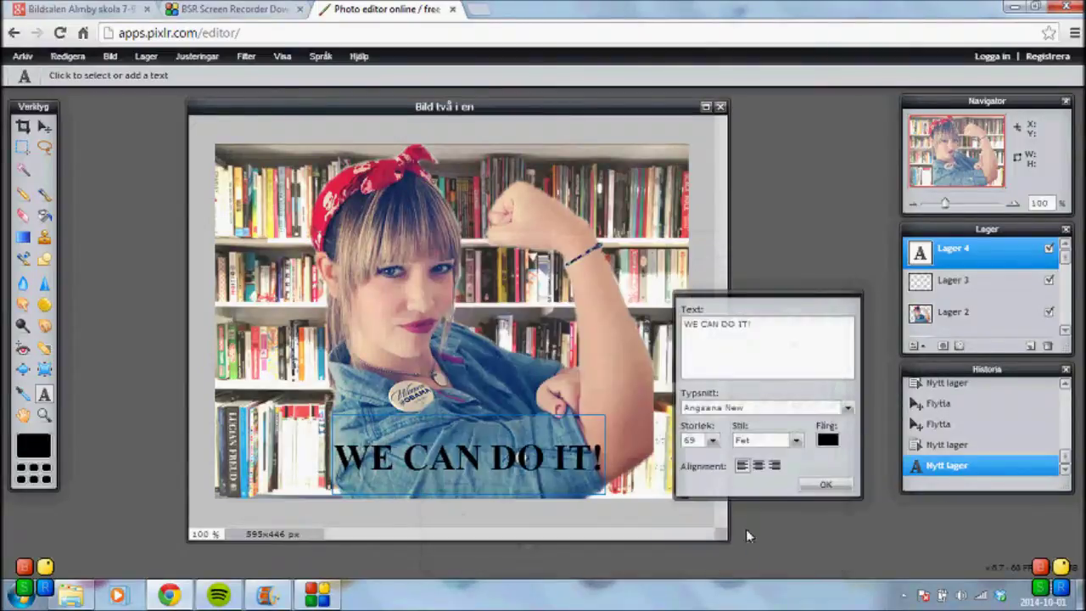
pyautogui.click(827, 440)
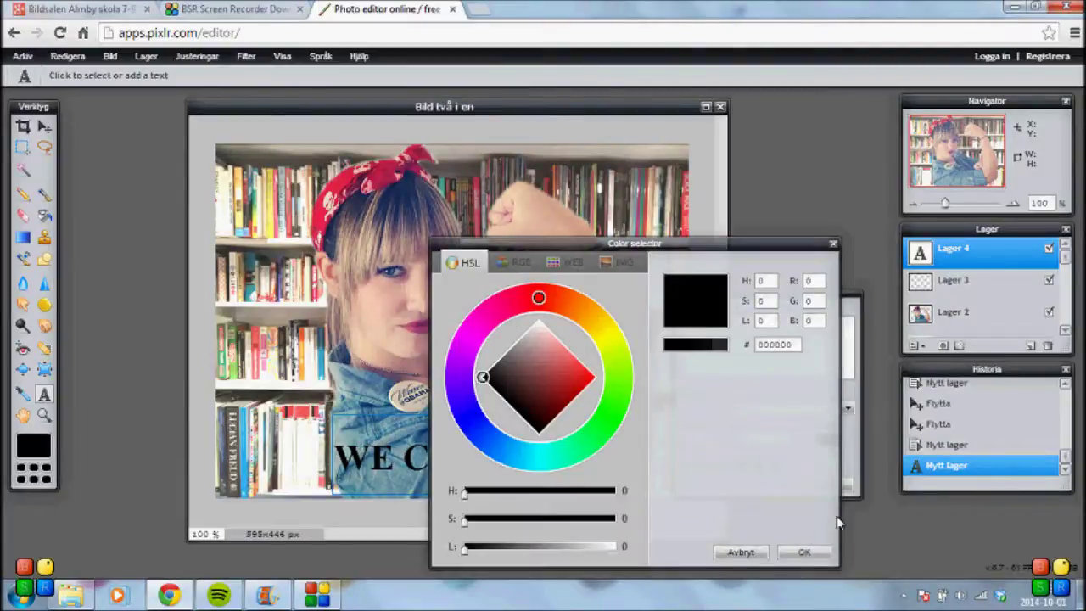
pyautogui.click(740, 552)
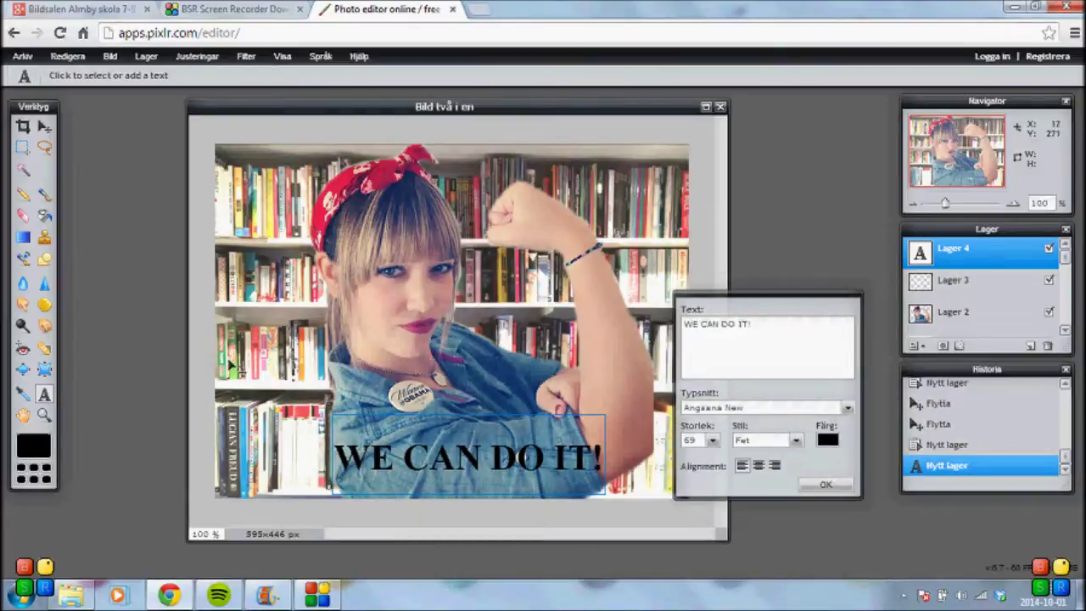
# Confirm the text and sample the bright red of the woman's headscarf as the foreground color
pyautogui.click(825, 483)
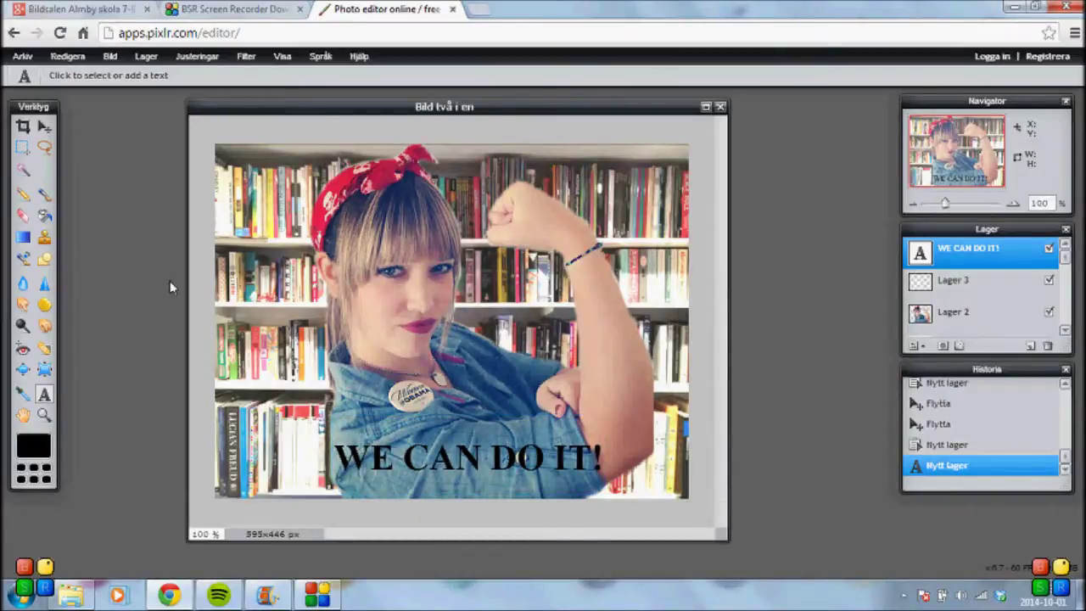
pyautogui.click(23, 395)
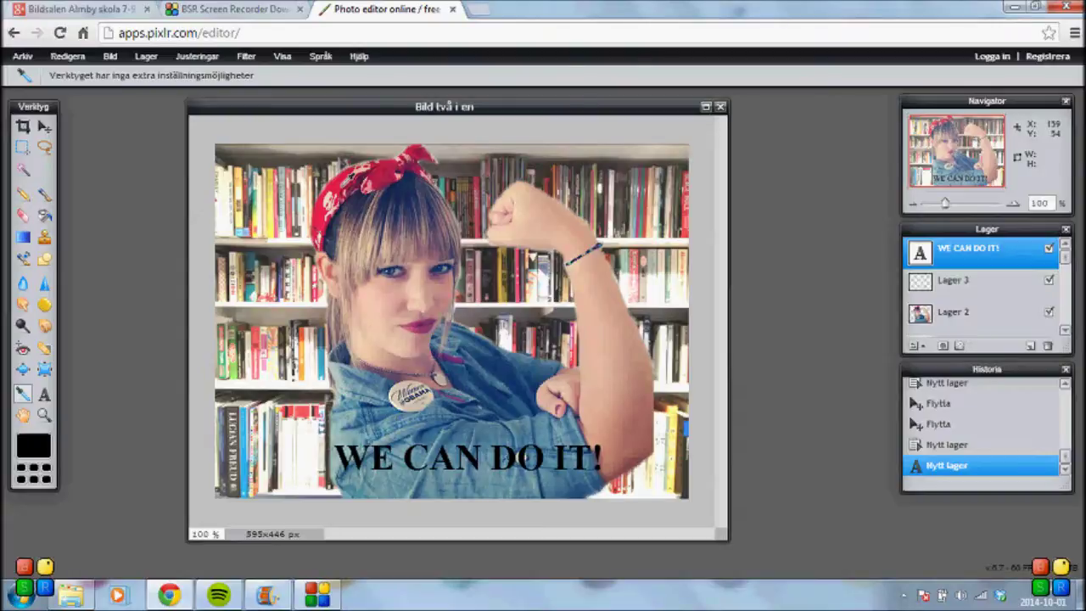
pyautogui.click(350, 190)
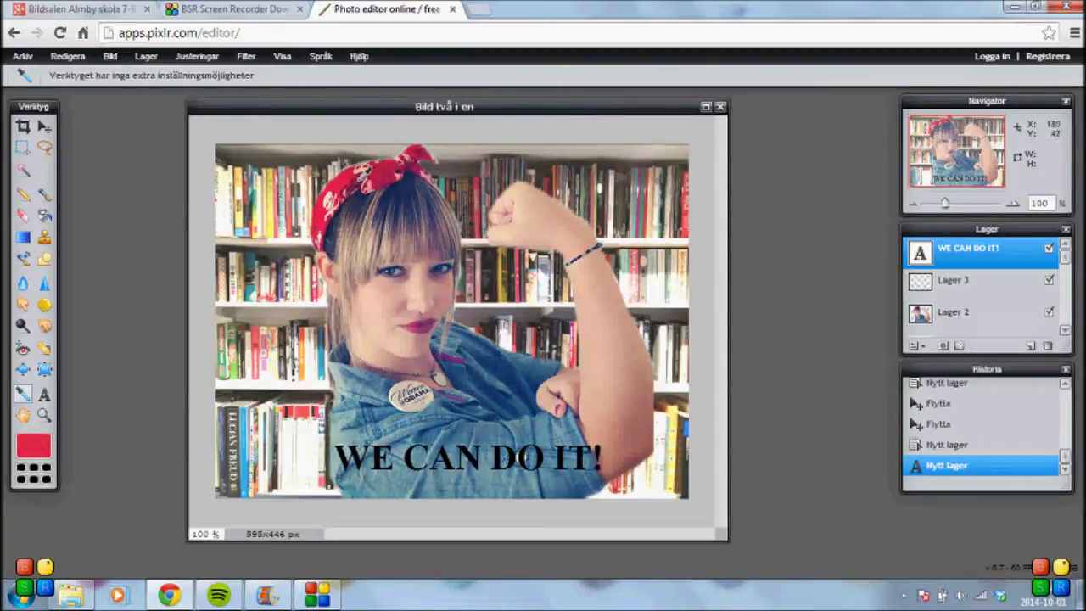
pyautogui.click(356, 183)
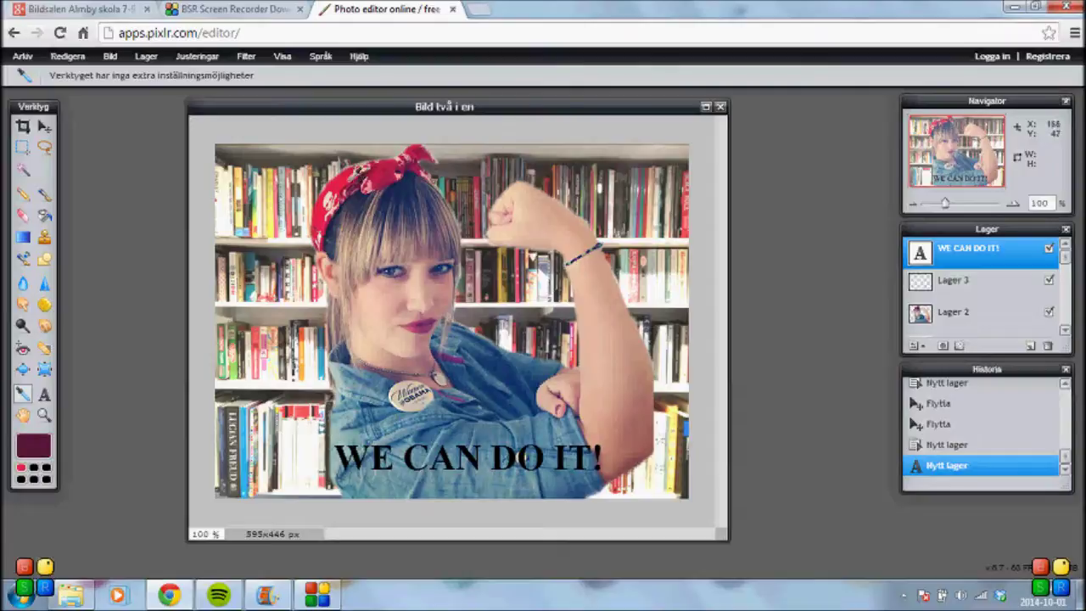
pyautogui.click(346, 181)
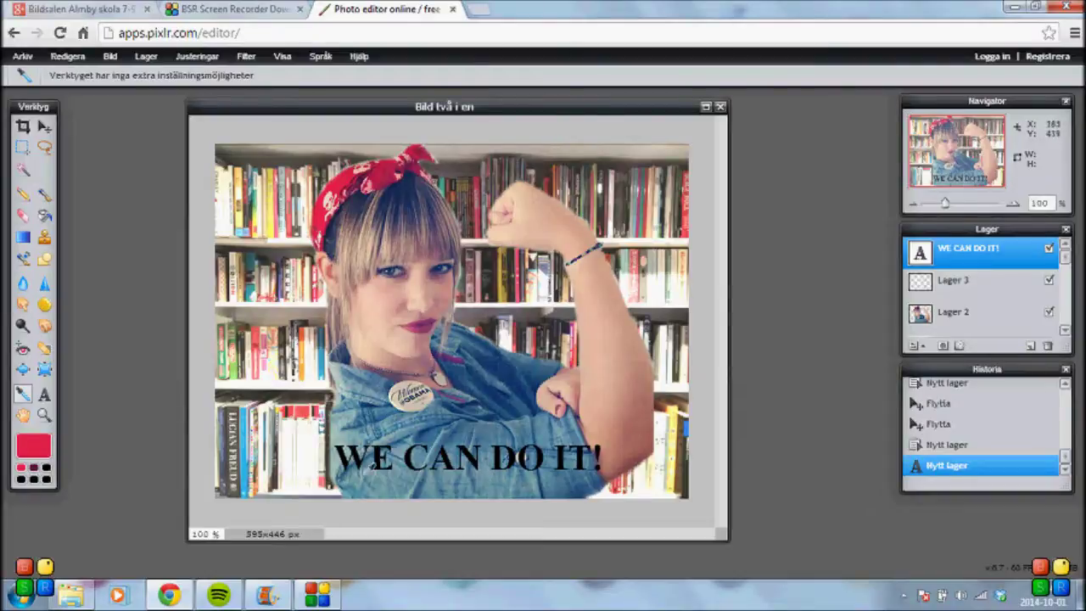
# Set the foreground color to the slightly darker red with hex code d4153b
pyautogui.click(35, 450)
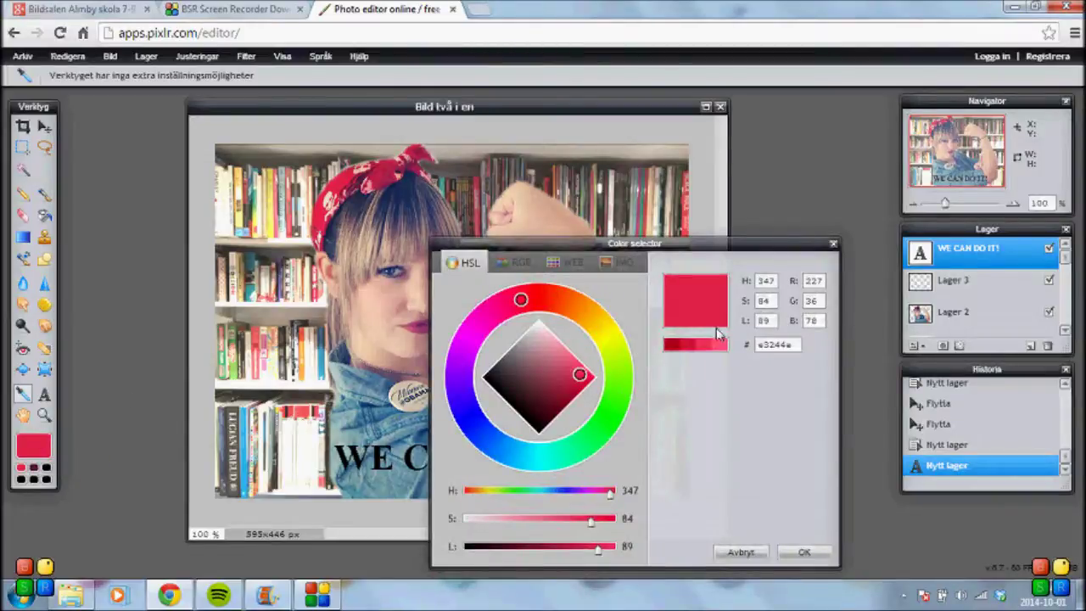
pyautogui.click(687, 350)
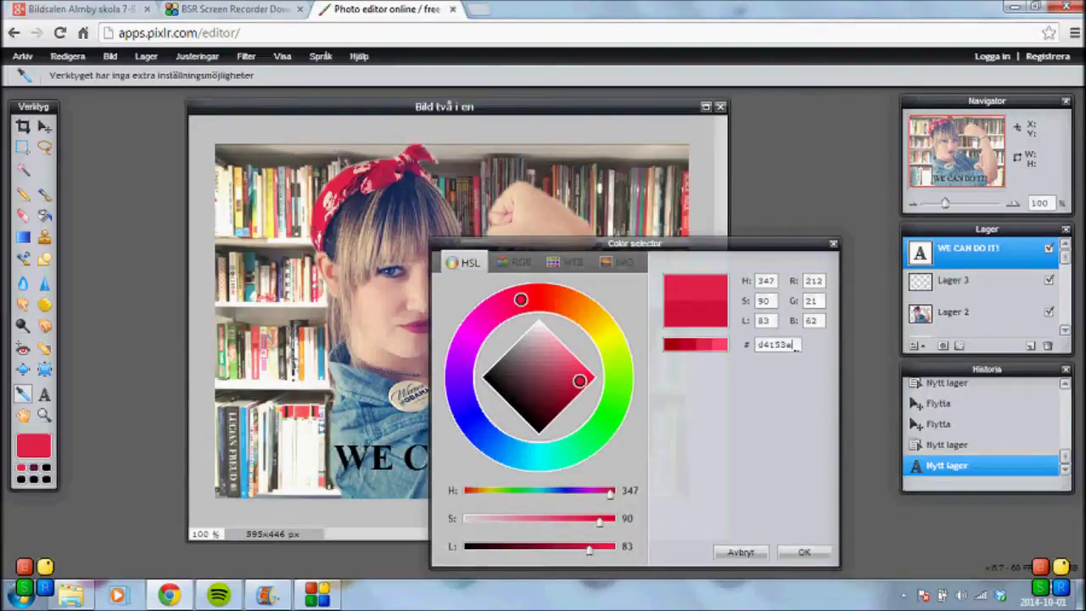
pyautogui.moveTo(795, 347); pyautogui.dragTo(757, 347)
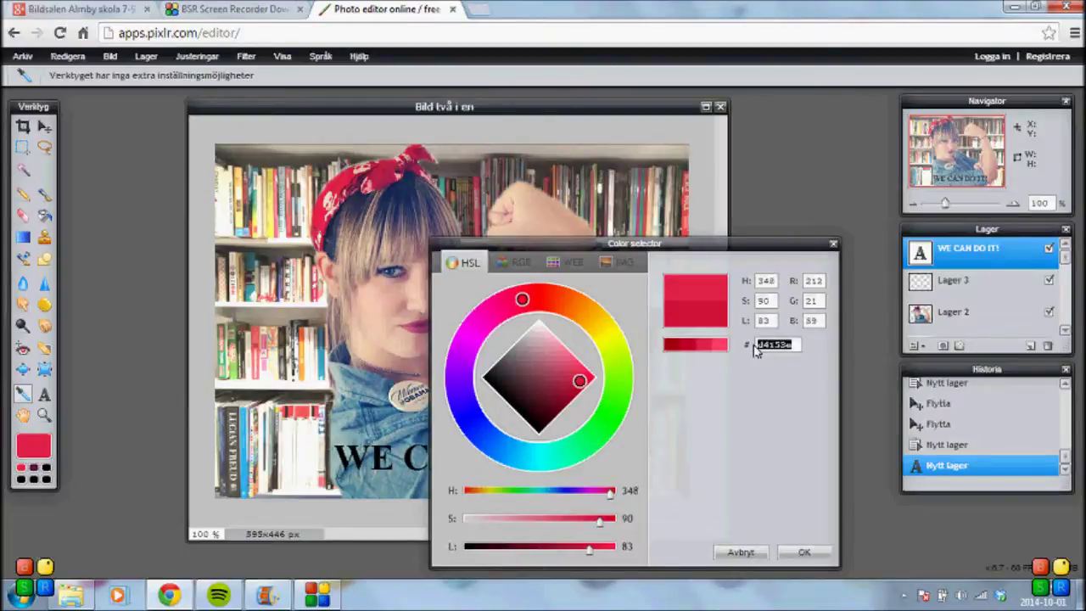
pyautogui.click(806, 553)
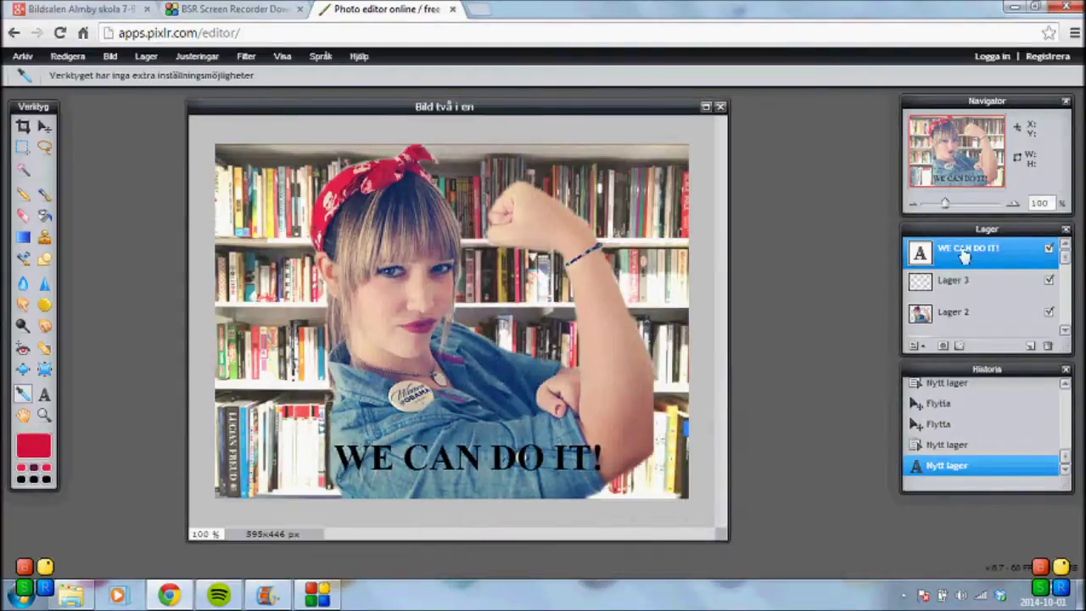
# Recolor the "WE CAN DO IT!" text with hex d4153b and move it slightly up and to the left over the shirt
pyautogui.click(44, 397)
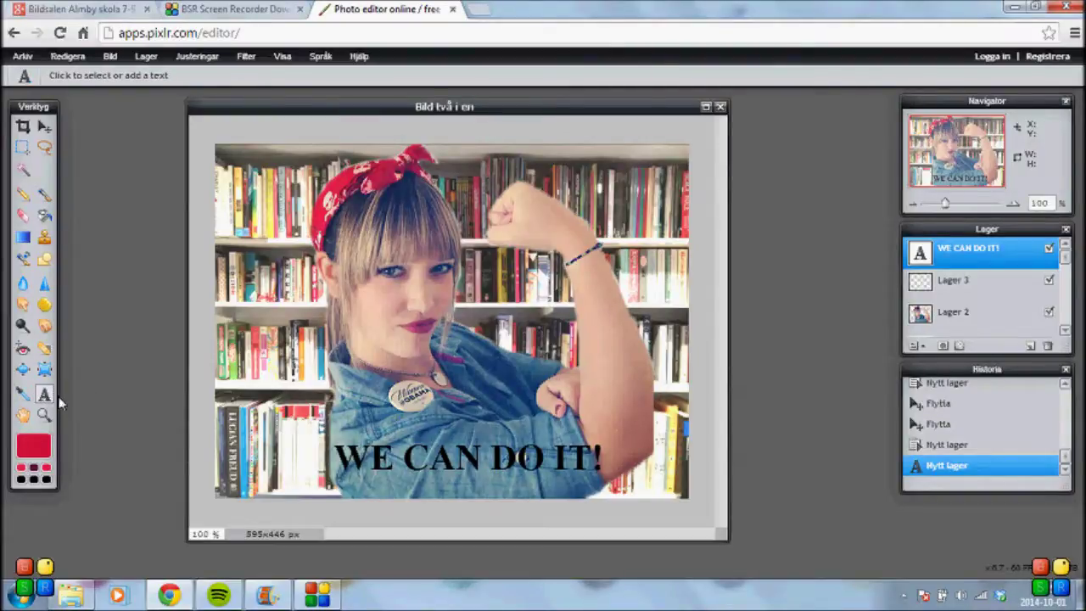
pyautogui.click(435, 461)
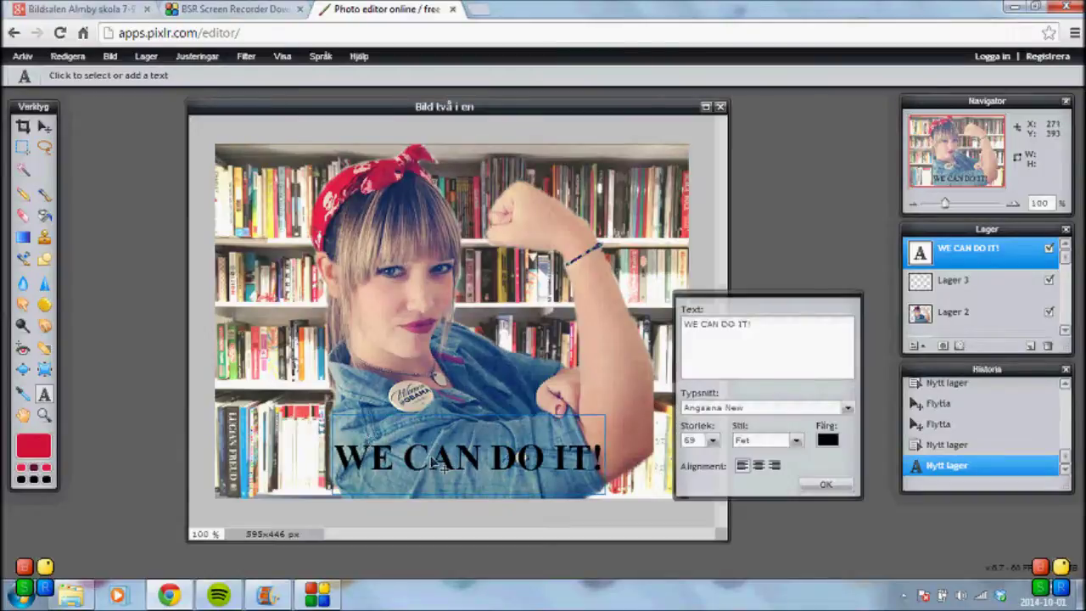
pyautogui.click(827, 440)
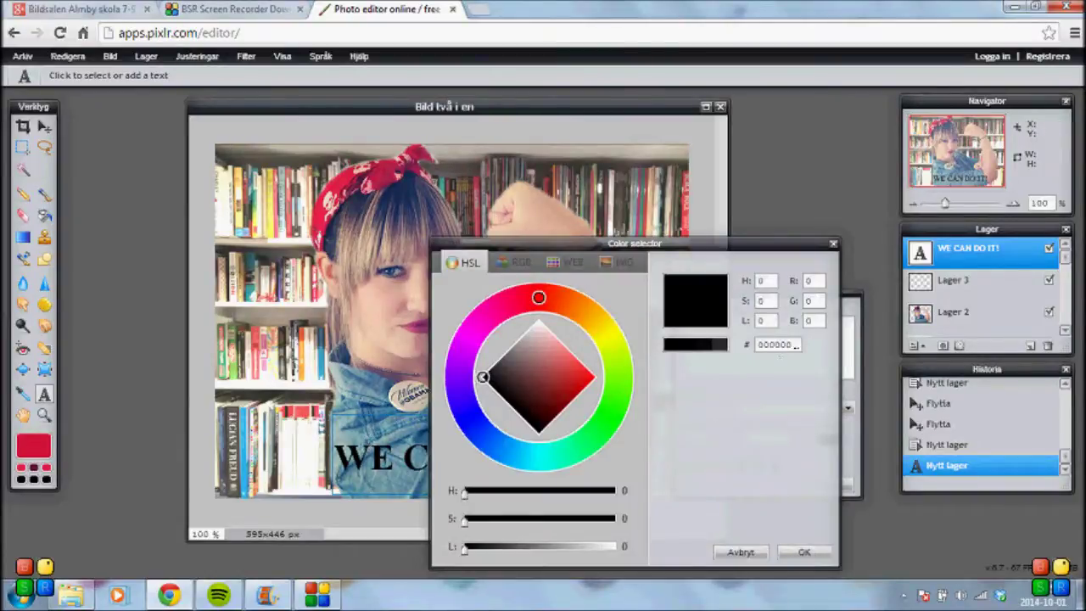
pyautogui.moveTo(795, 349); pyautogui.dragTo(752, 353)
pyautogui.write('d4153b')
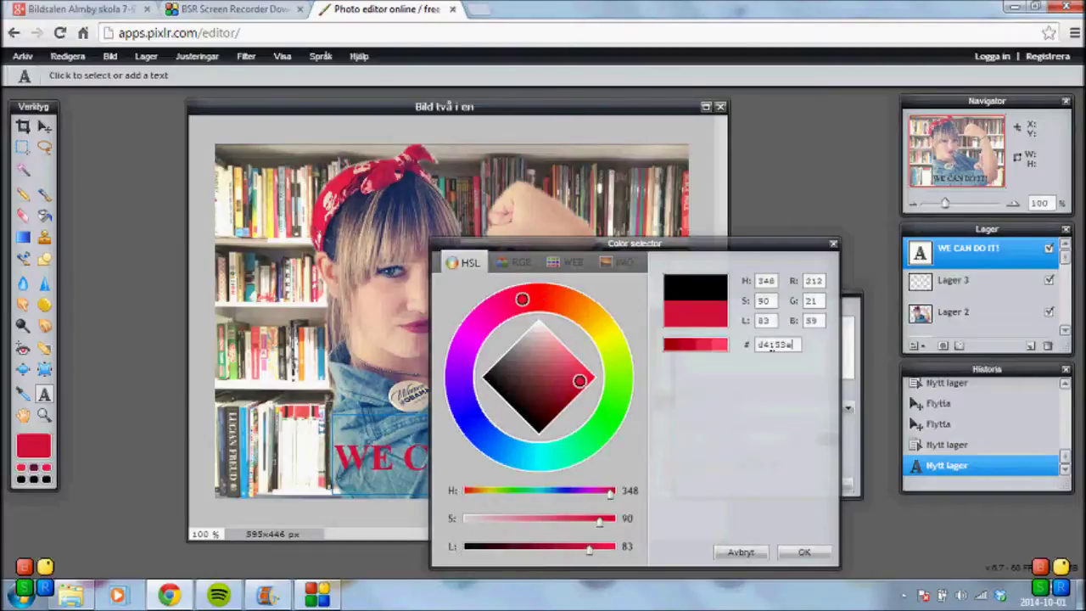
pyautogui.click(806, 552)
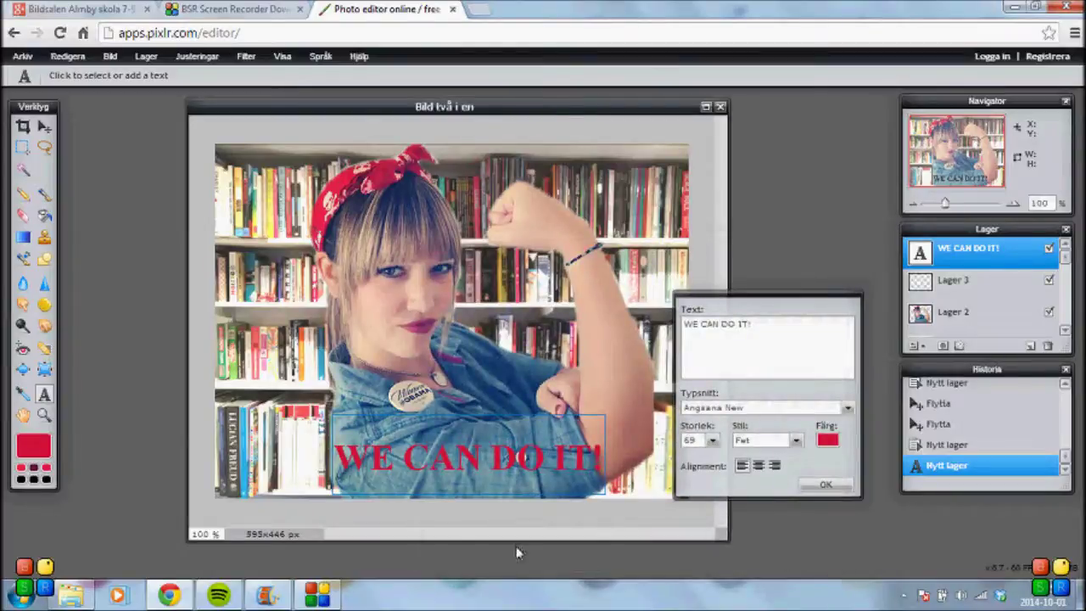
pyautogui.moveTo(488, 430); pyautogui.dragTo(475, 422)
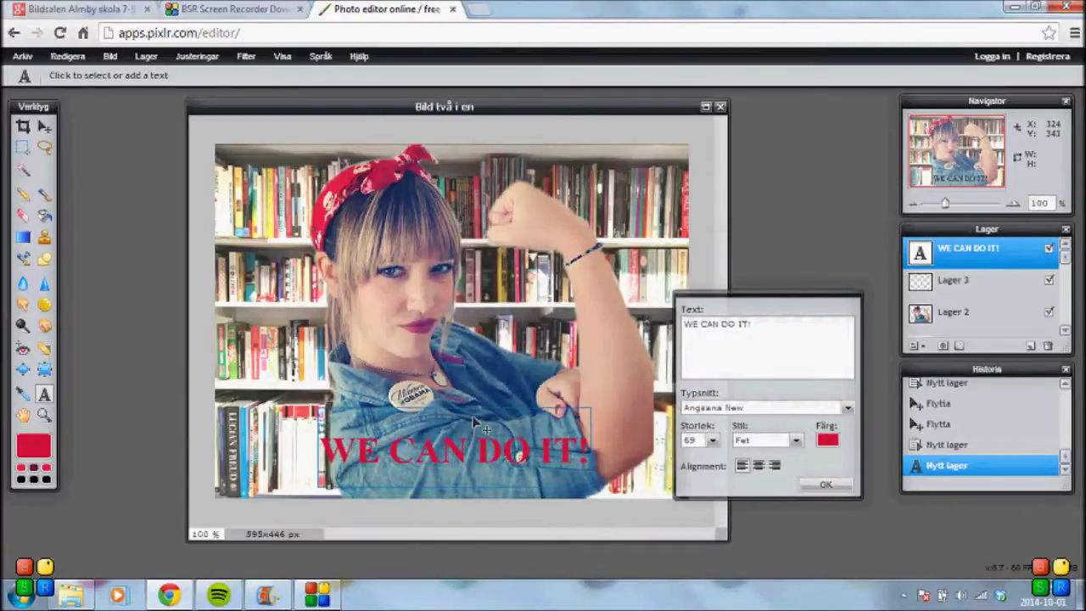
pyautogui.click(825, 483)
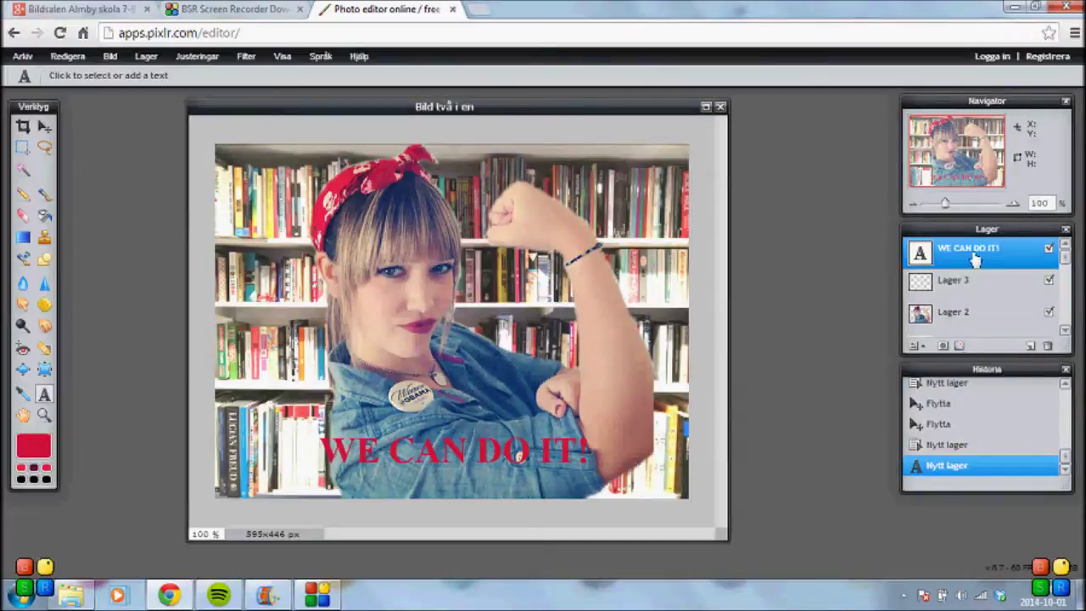
# Open the layer styles of the "WE CAN DO IT!" text layer and move the dialog away from the arm and caption
pyautogui.click(960, 346)
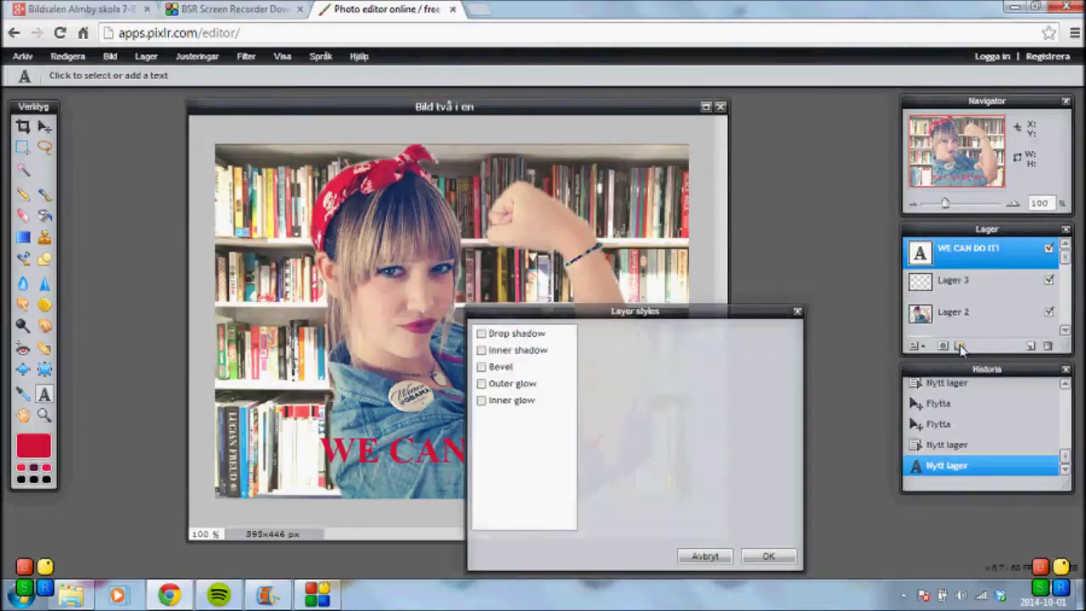
pyautogui.moveTo(725, 314); pyautogui.dragTo(830, 238)
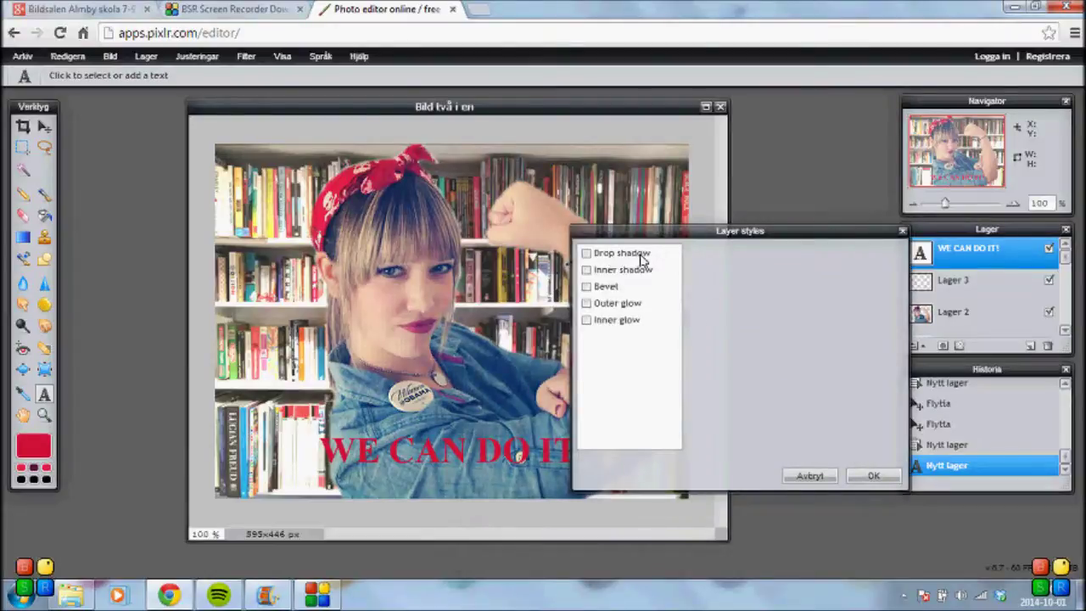
# Try the outer glow, inner glow and inner shadow styles on the caption, one at a time
pyautogui.click(586, 303)
pyautogui.click(587, 304)
pyautogui.click(587, 320)
pyautogui.click(587, 321)
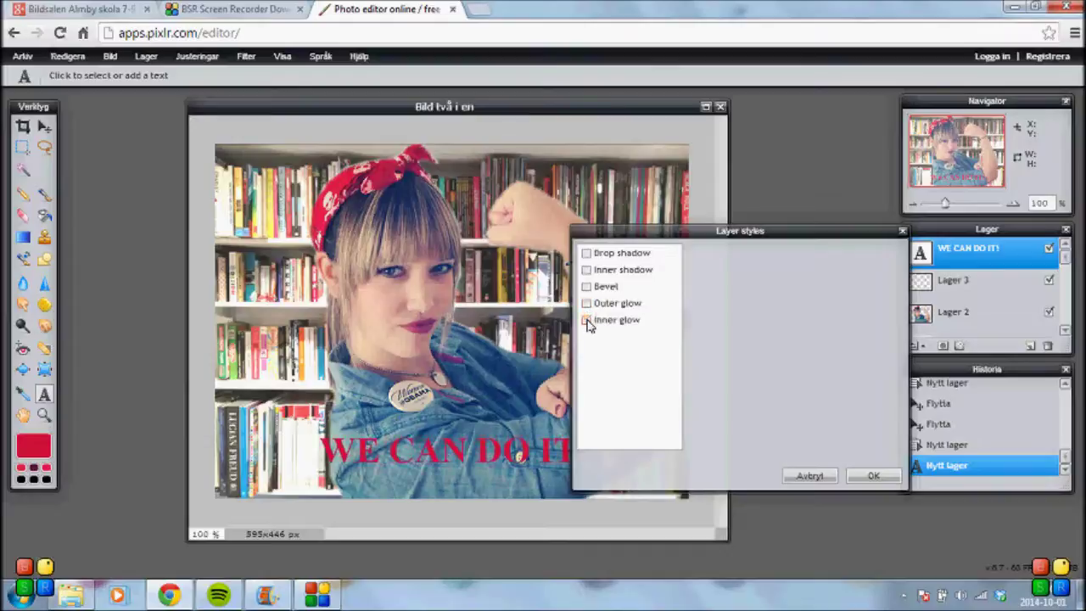
pyautogui.click(587, 270)
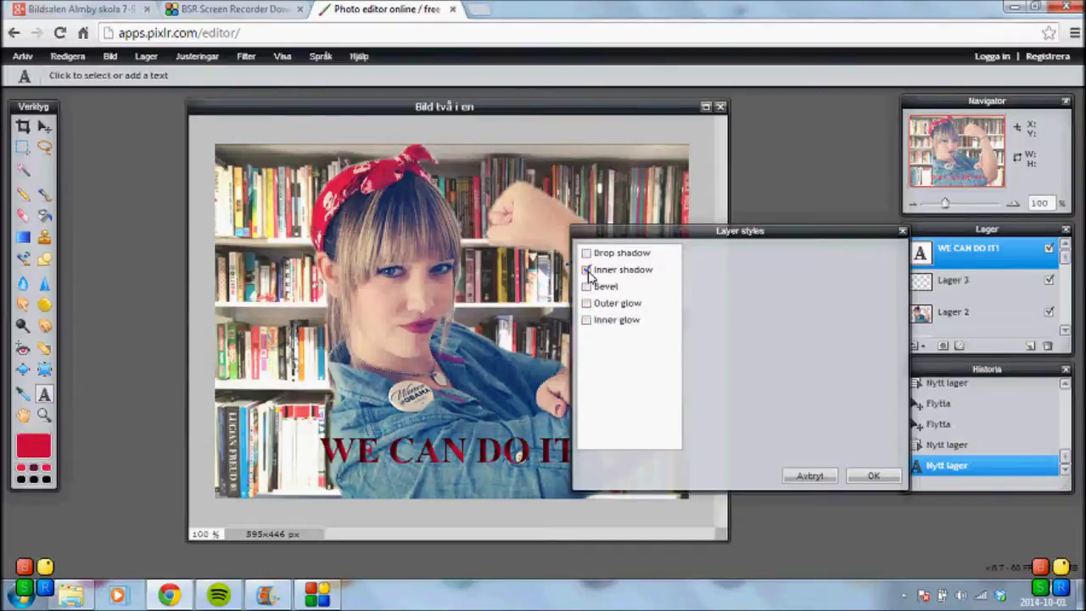
pyautogui.click(587, 270)
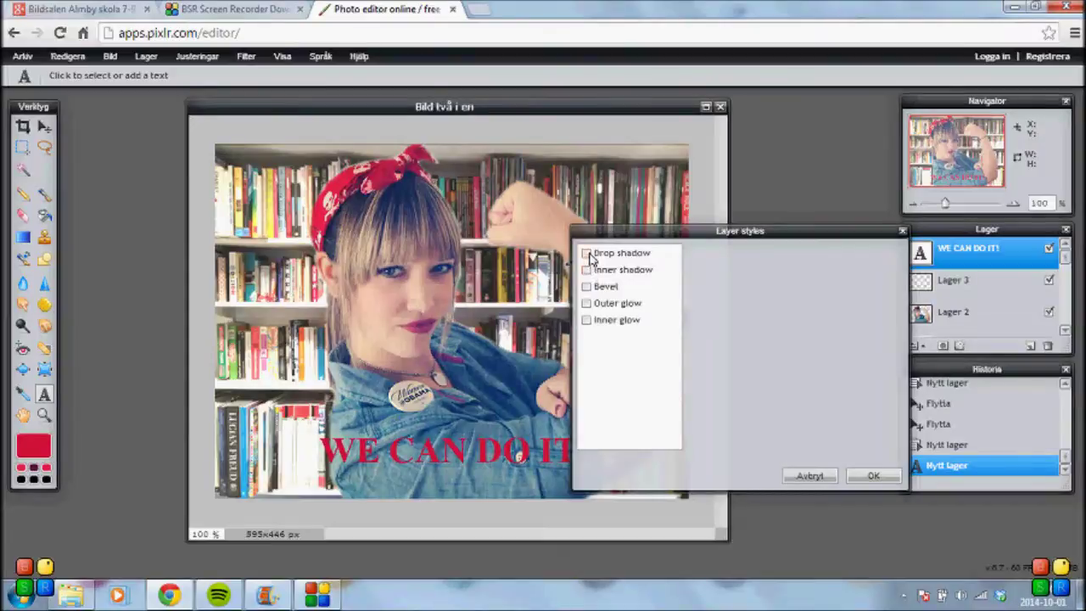
# Add a drop shadow to the "WE CAN DO IT!" caption and set the shadow's angle to -168°
pyautogui.click(586, 253)
pyautogui.moveTo(693, 231); pyautogui.dragTo(746, 138)
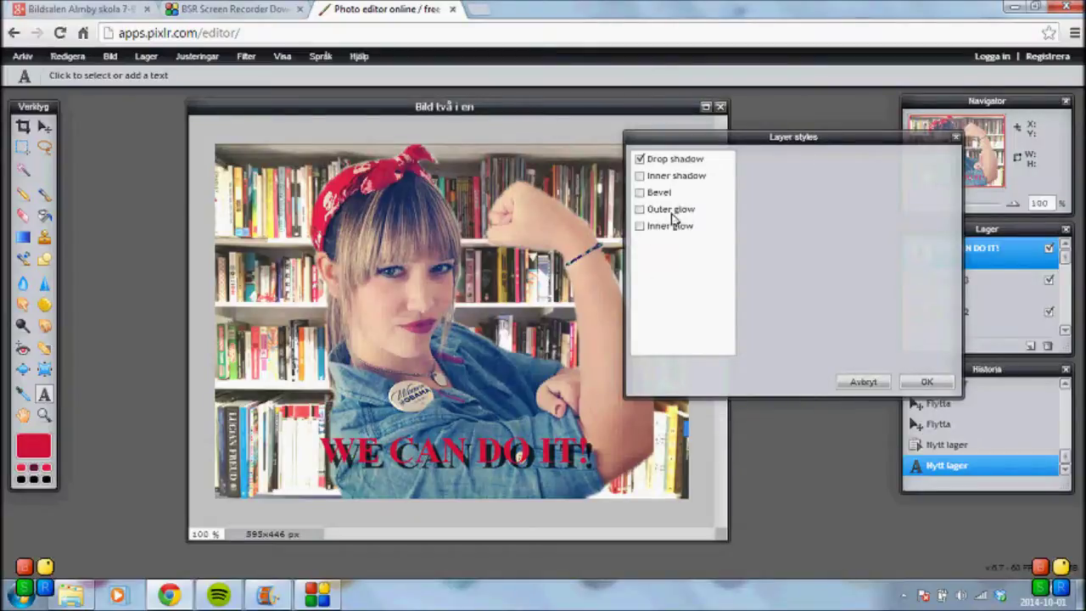
pyautogui.click(684, 163)
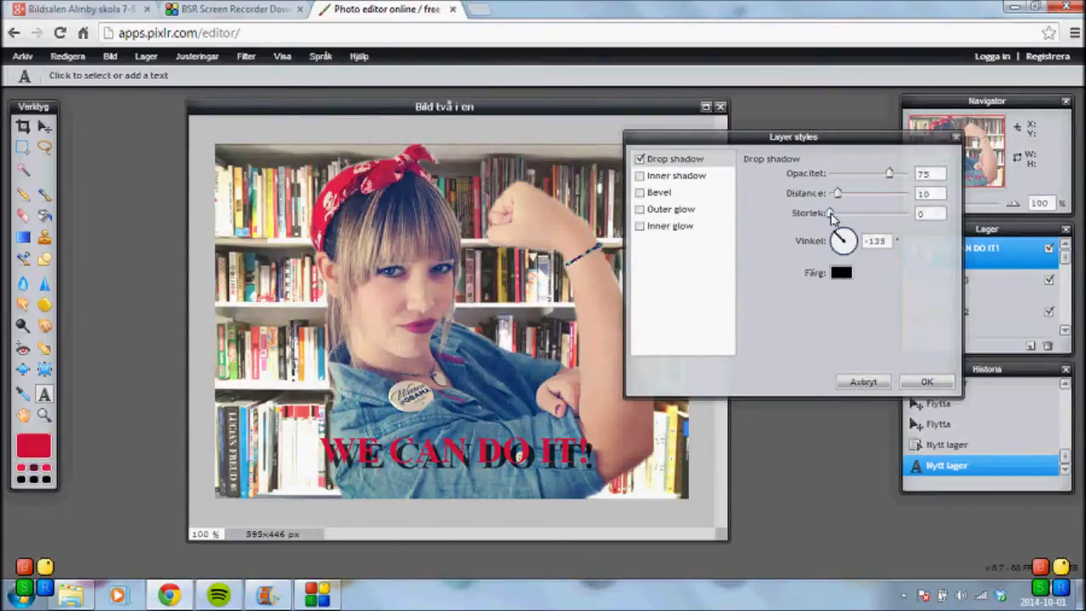
pyautogui.moveTo(840, 240)
pyautogui.mouseDown()
pyautogui.moveTo(860, 264)
pyautogui.moveTo(838, 243)
pyautogui.mouseUp()
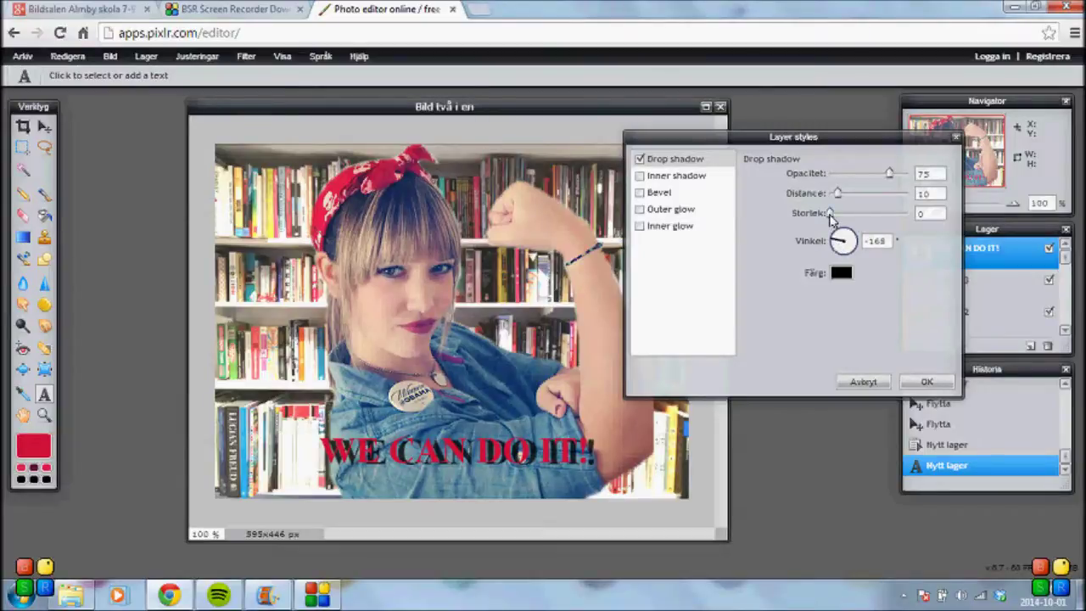
# Soften the caption's drop shadow slightly by setting its size (Storlek) to 2
pyautogui.moveTo(829, 213); pyautogui.dragTo(826, 214)
pyautogui.moveTo(828, 212); pyautogui.dragTo(832, 219)
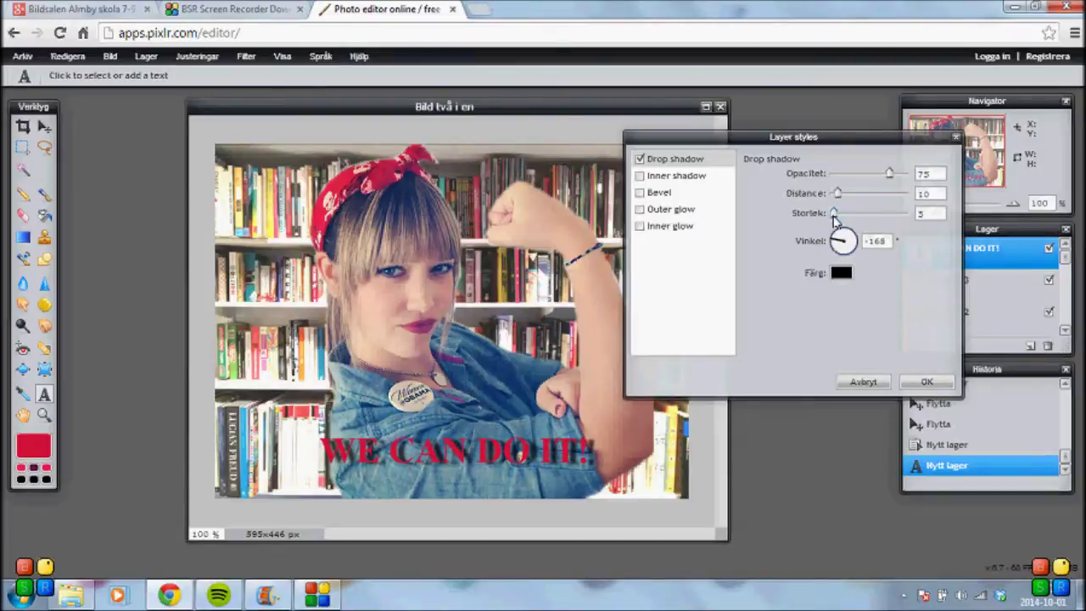
pyautogui.moveTo(833, 218); pyautogui.dragTo(823, 219)
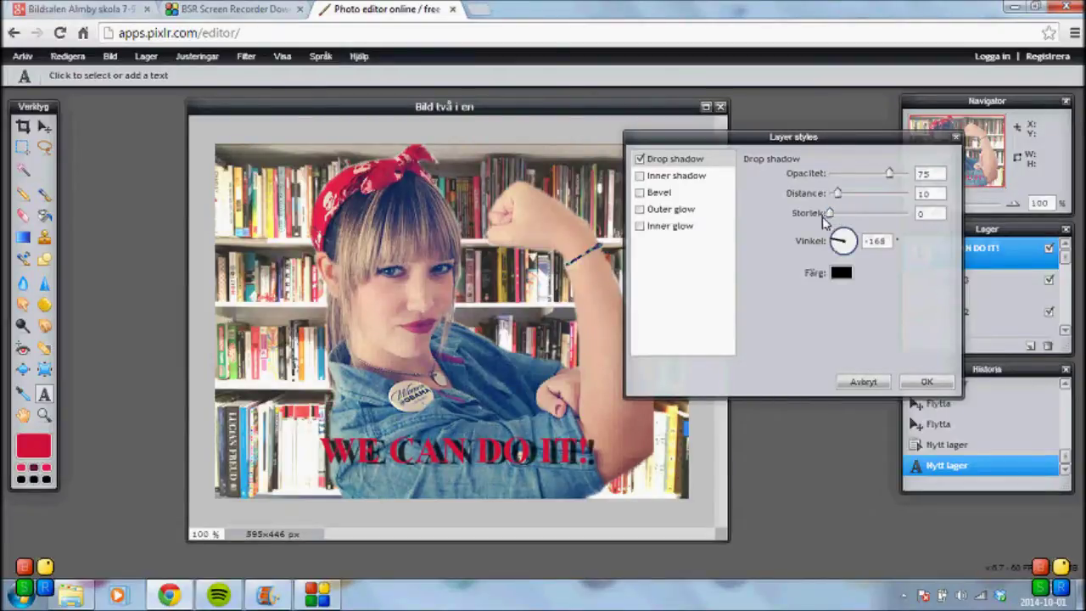
pyautogui.moveTo(829, 215); pyautogui.dragTo(831, 217)
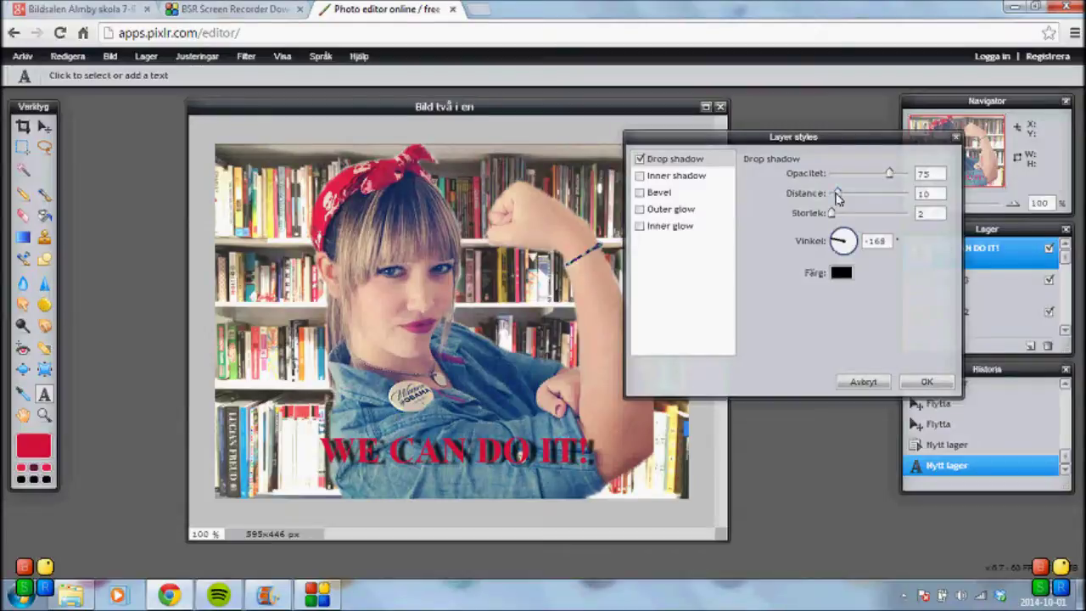
# Set the drop shadow's distance to 3 and apply the layer style to the caption
pyautogui.moveTo(838, 197)
pyautogui.mouseDown()
pyautogui.moveTo(866, 195)
pyautogui.moveTo(835, 198)
pyautogui.mouseUp()
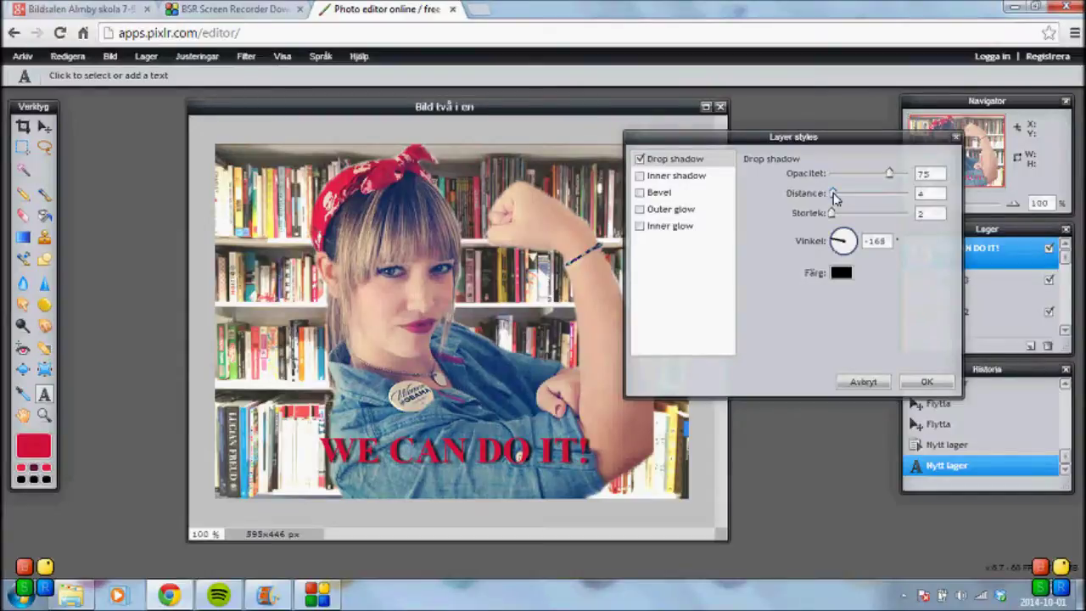
pyautogui.moveTo(834, 197); pyautogui.dragTo(835, 196)
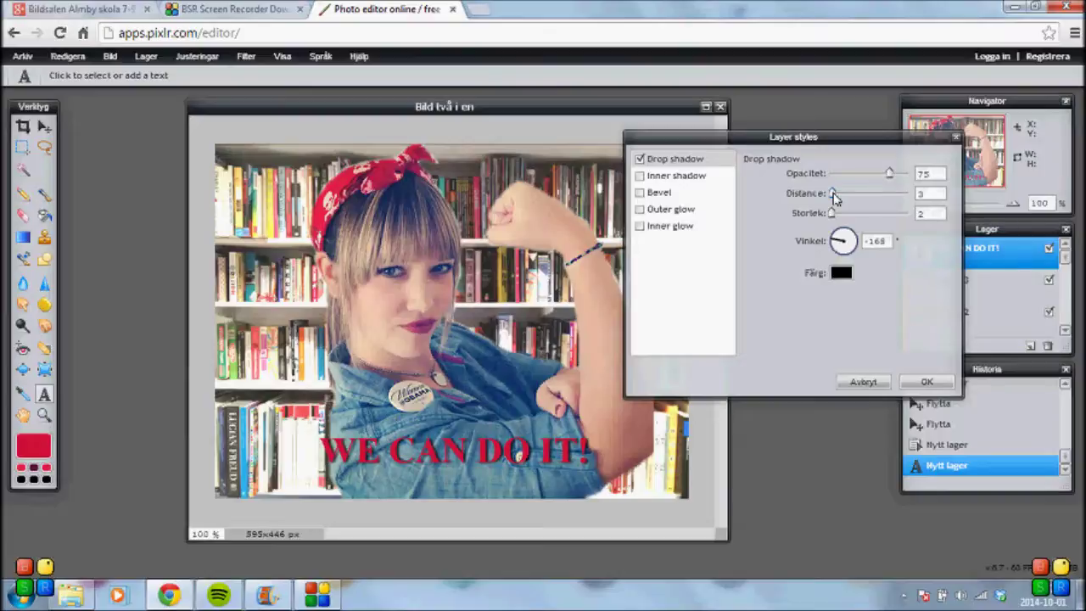
pyautogui.click(927, 383)
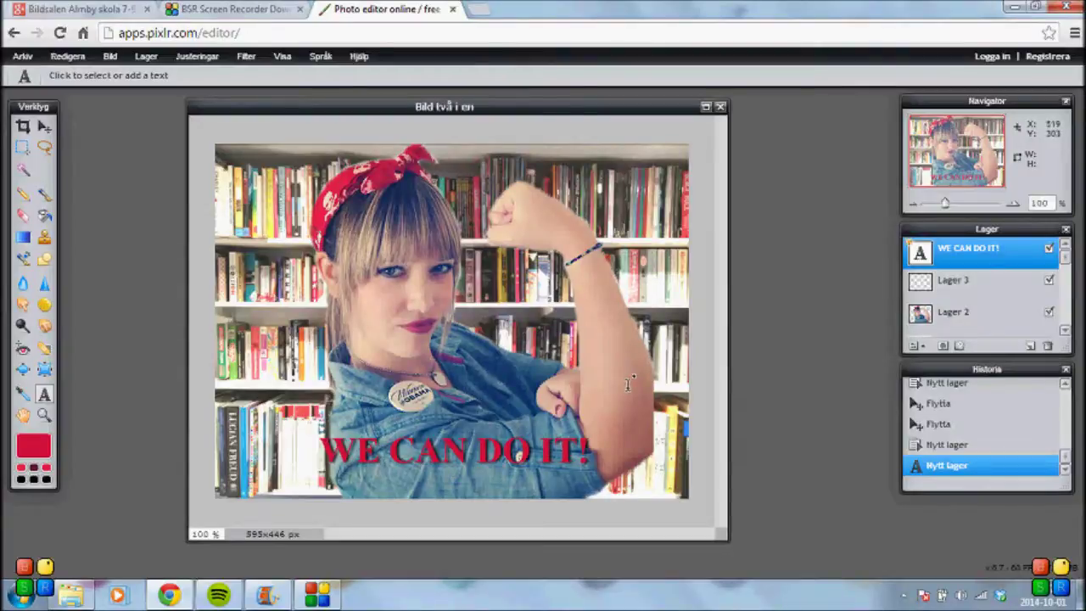
pyautogui.click(23, 57)
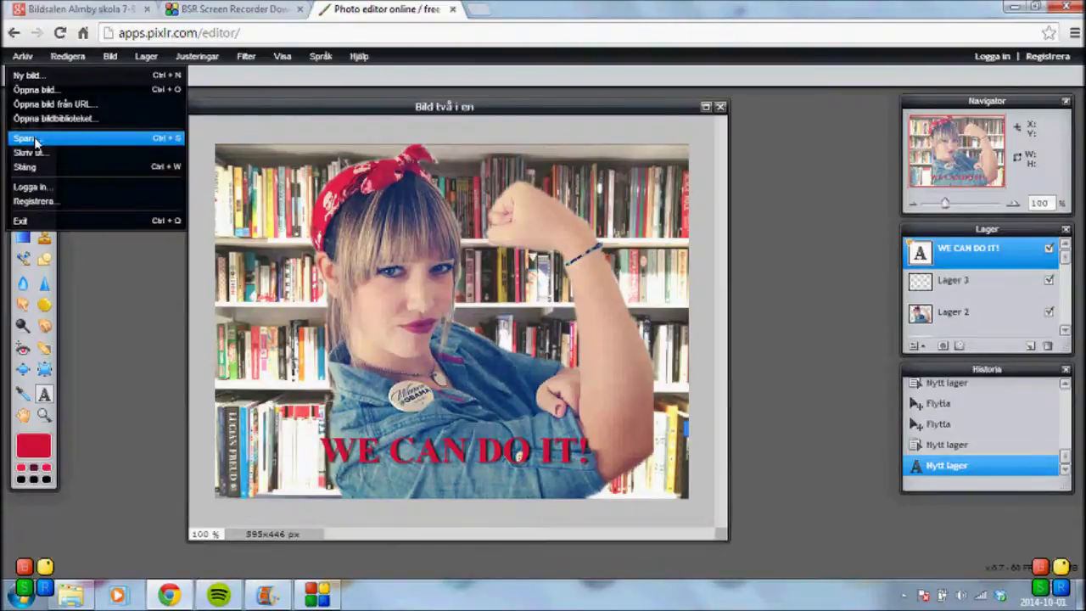
pyautogui.click(113, 334)
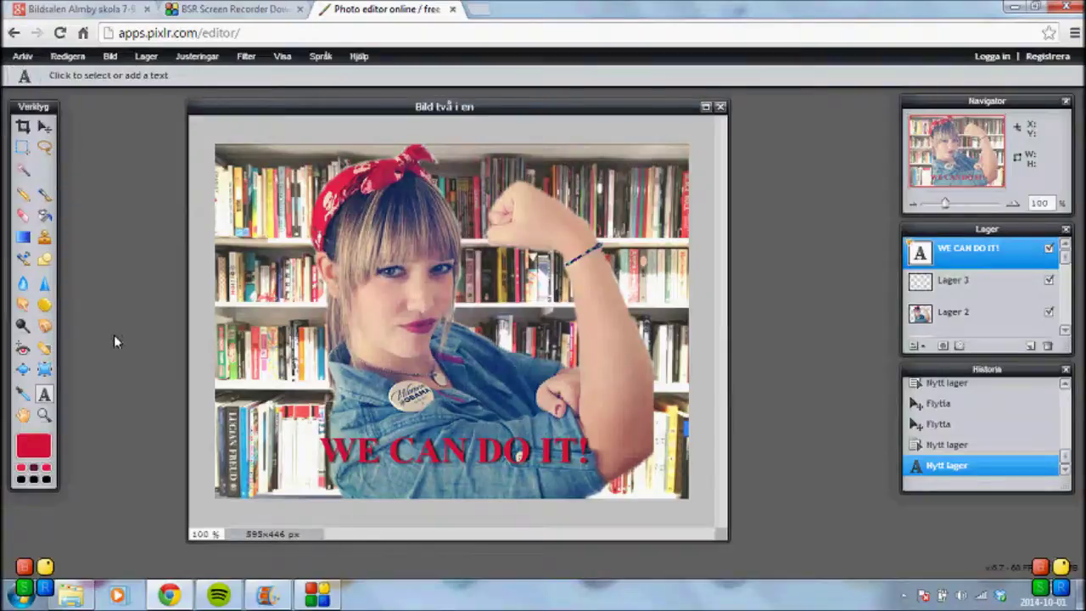